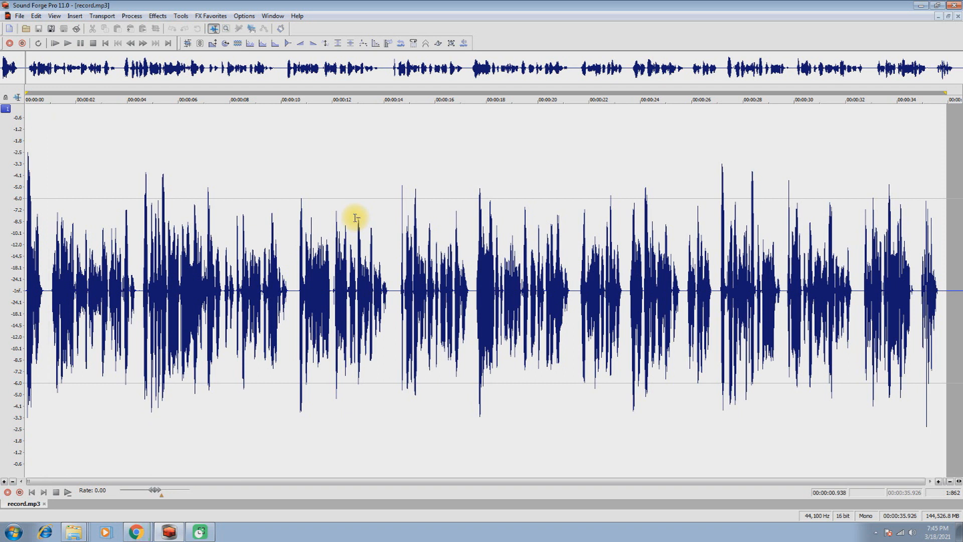
Step: Play record.mp3 from its start to listen to the raw voice and check its level on the peak meters
click(26, 289)
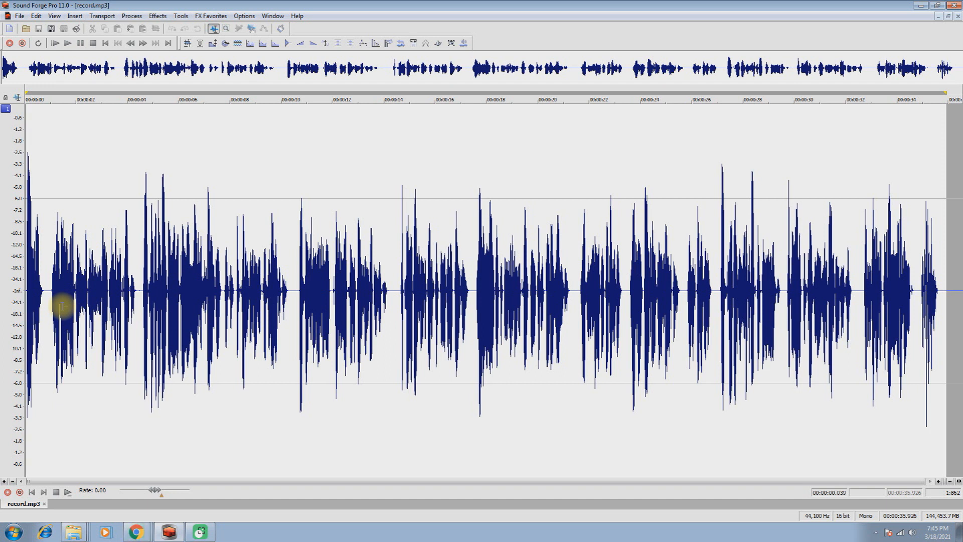
key(space)
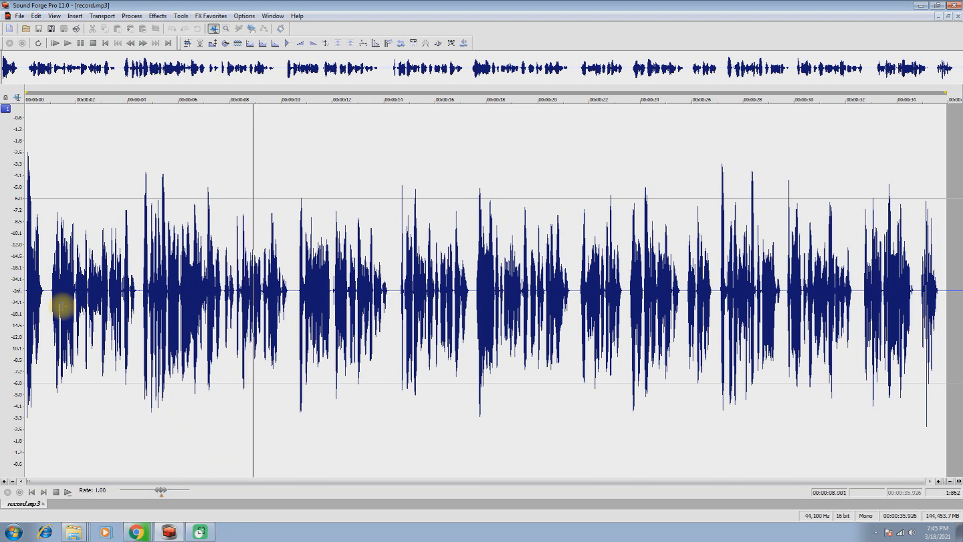
key(space)
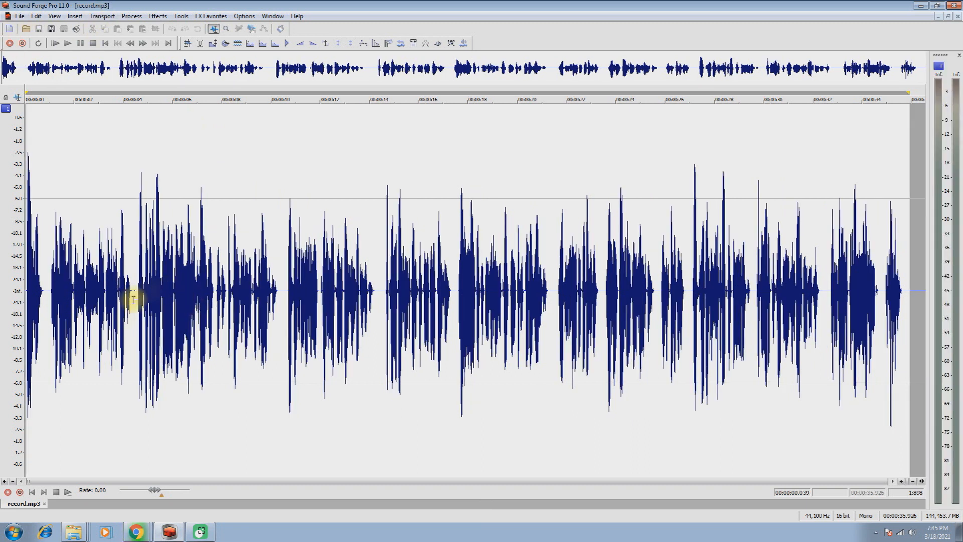
key(space)
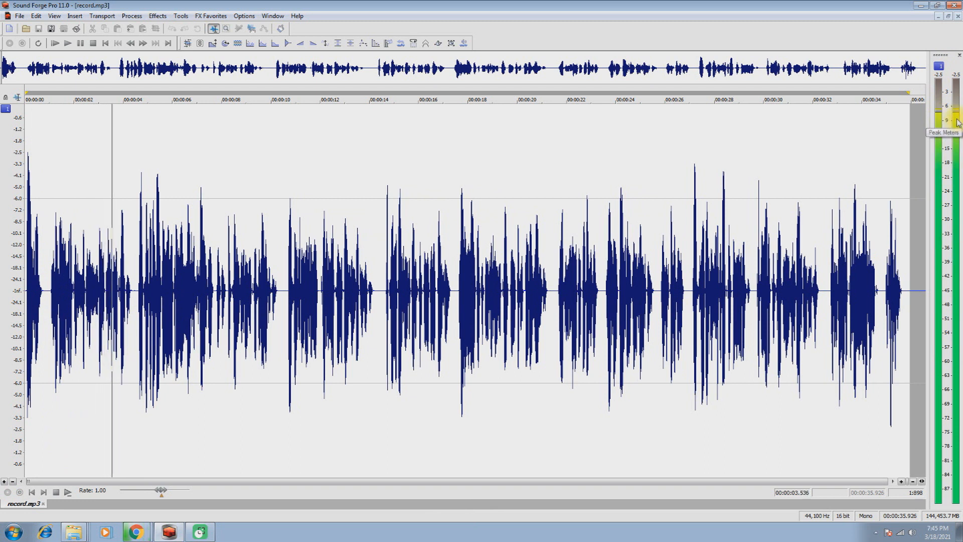
key(space)
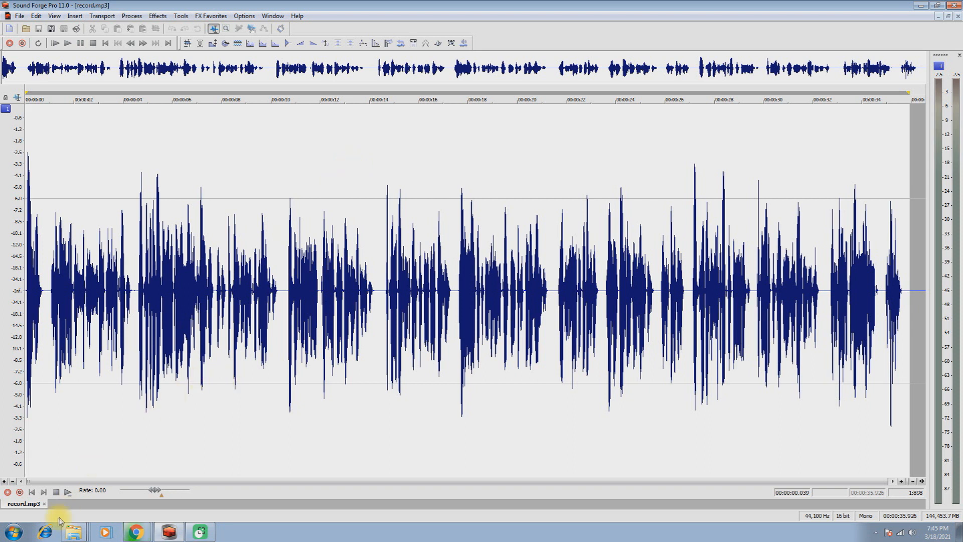
Step: Try to mix E Scale Tanpura.mp3 from the TANPURA search results into record.mp3 from 0.733 s, previewing the mix at full volume
mouse_move(75, 531)
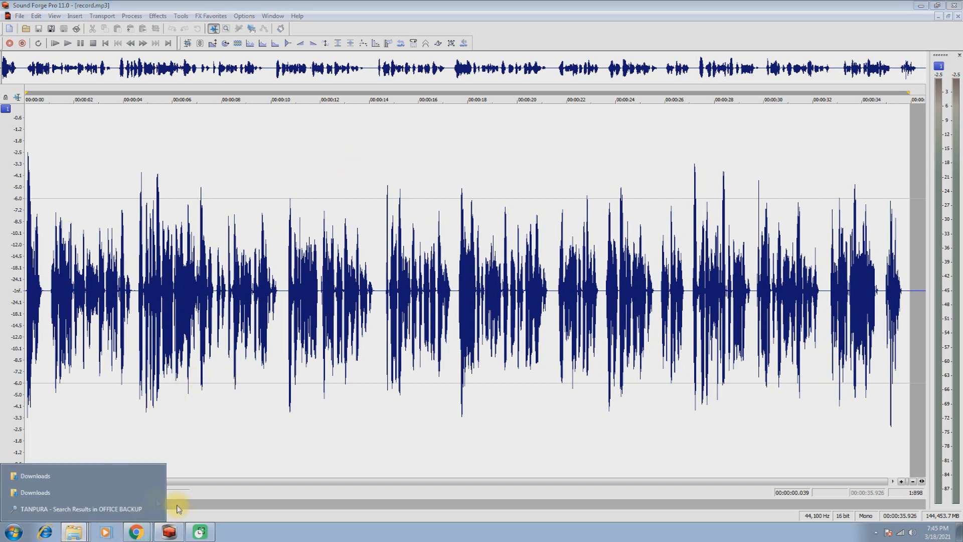
click(63, 509)
drag(103, 90, 47, 333)
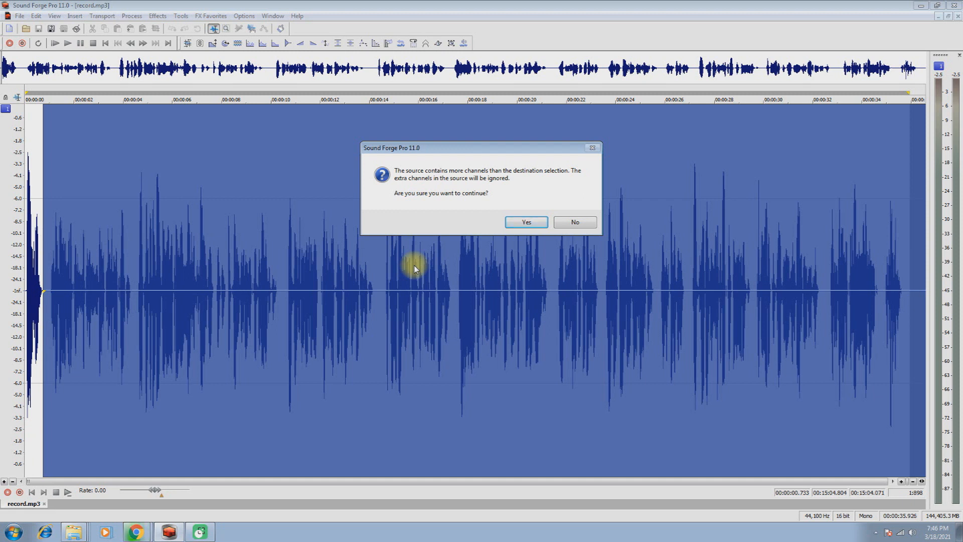
click(523, 223)
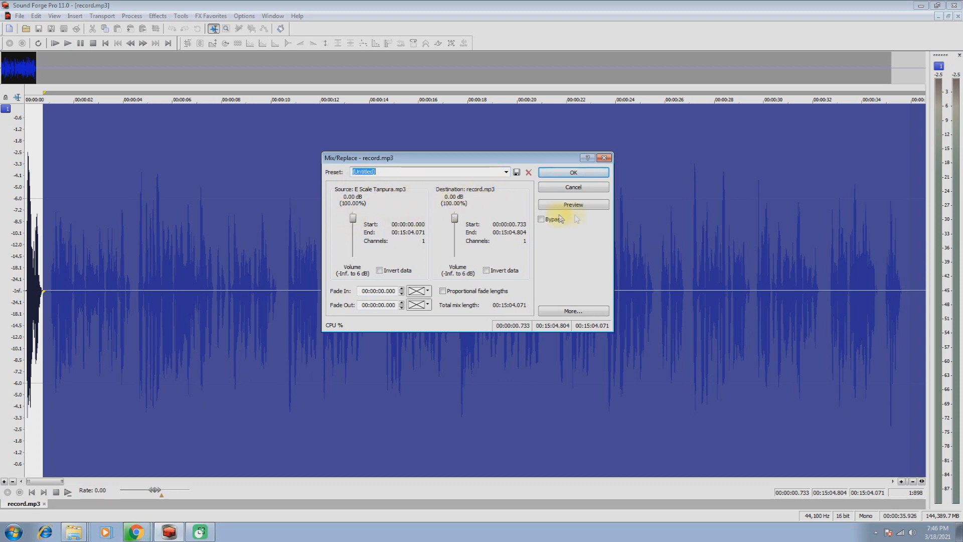
click(577, 206)
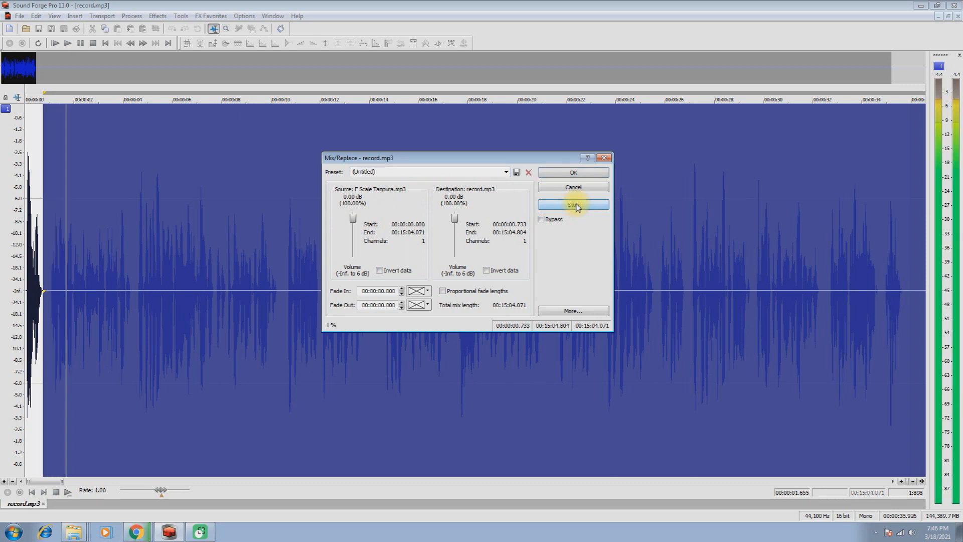
click(577, 206)
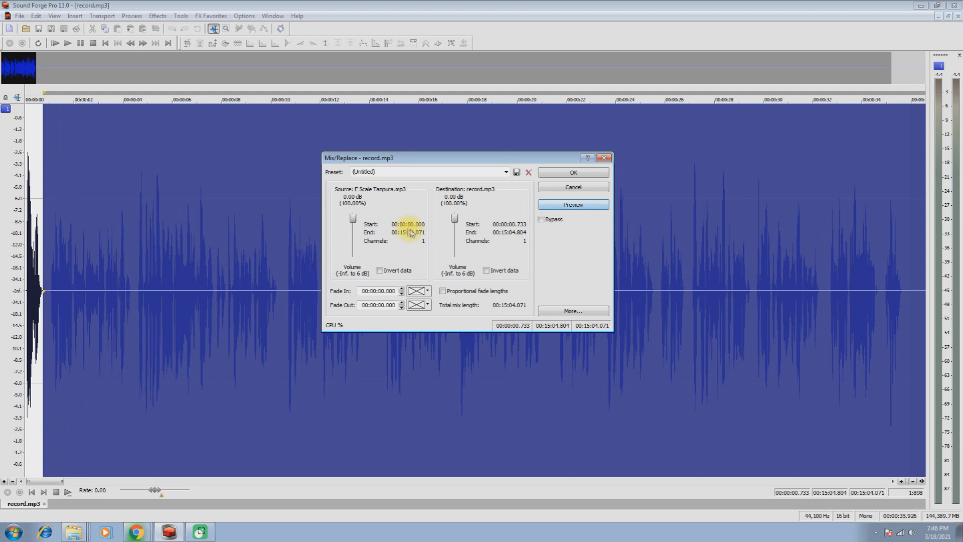
Step: Lower the tanpura source volume to -13.49 dB and further to -18.14 dB, previewing the mix at each level
drag(353, 219, 354, 228)
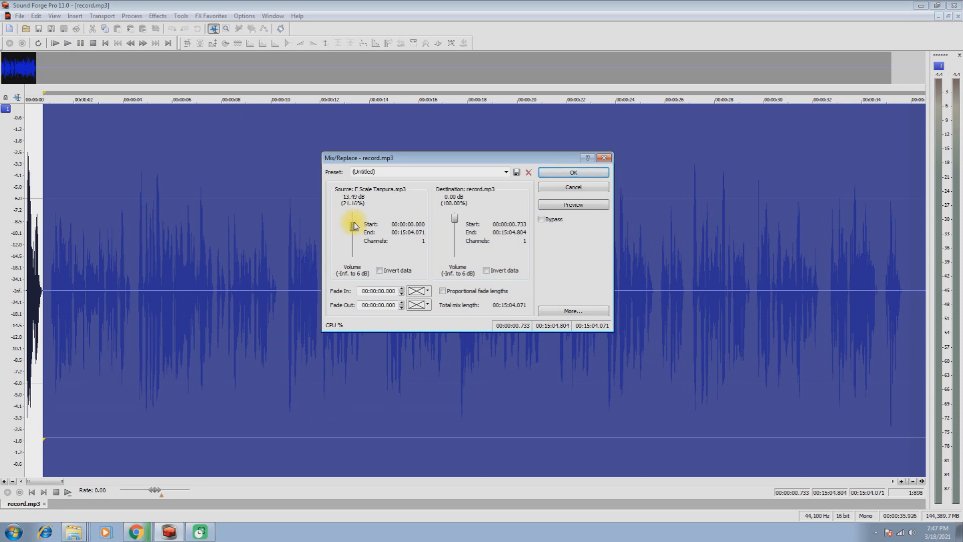
click(561, 207)
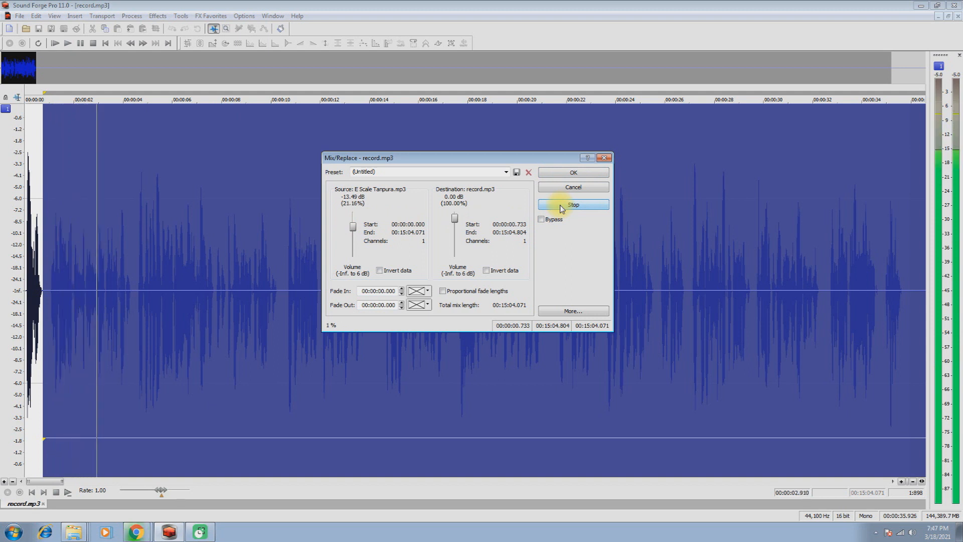
click(562, 206)
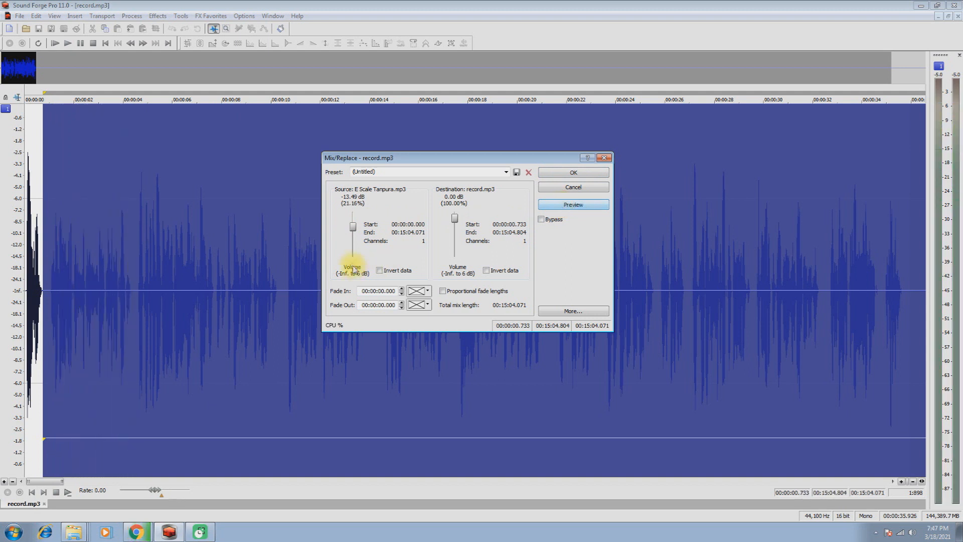
drag(352, 226, 352, 232)
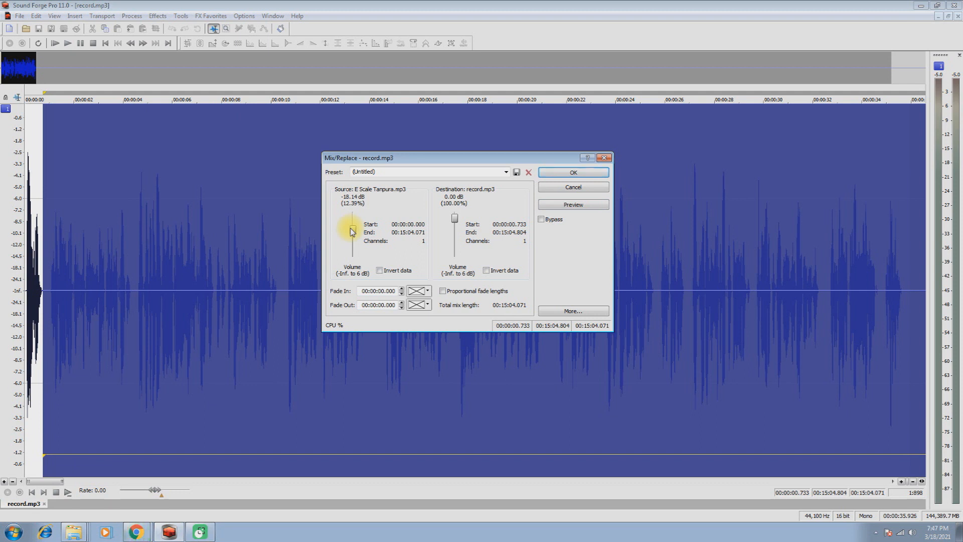
click(572, 206)
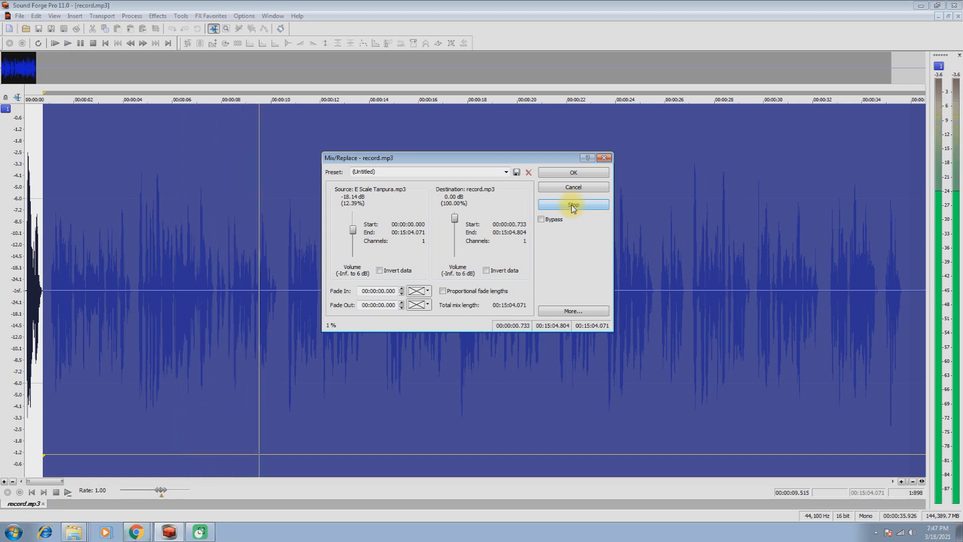
click(562, 204)
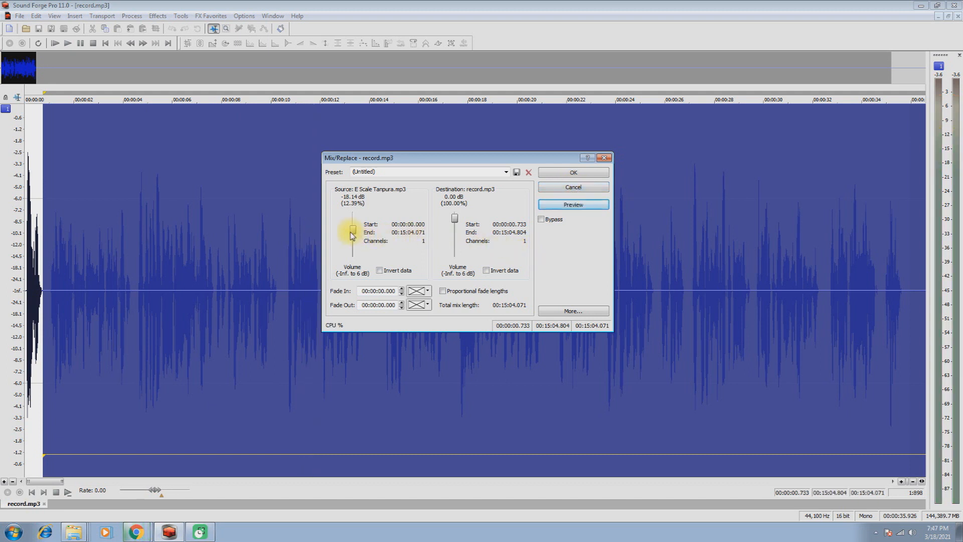
Step: Lower the tanpura source volume to -20.47 dB, preview the mix, and cancel the Mix/Replace operation
drag(353, 232, 354, 234)
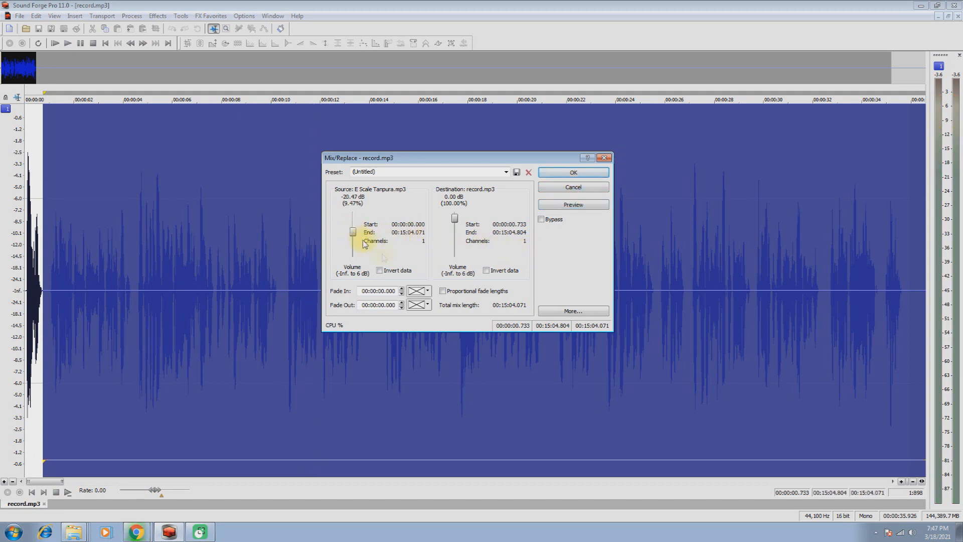
click(559, 205)
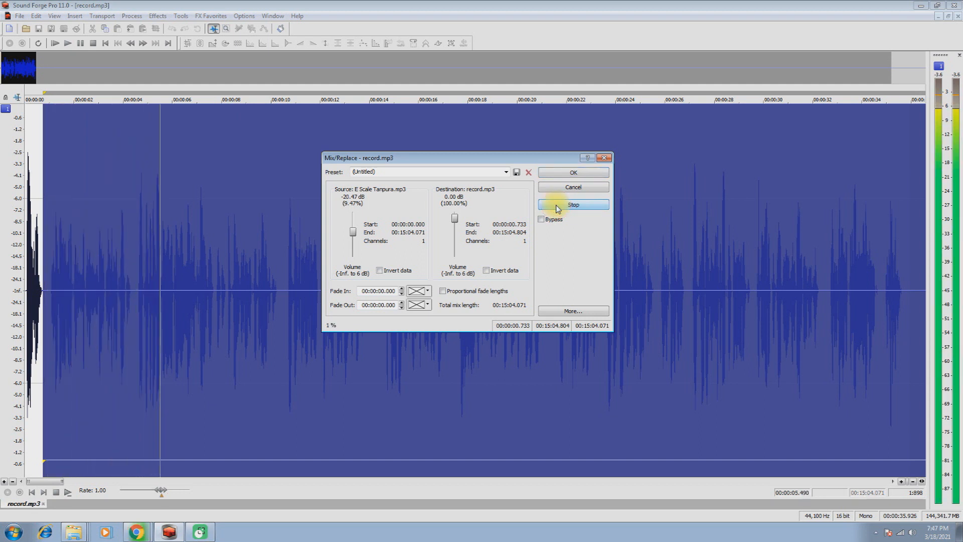
click(559, 207)
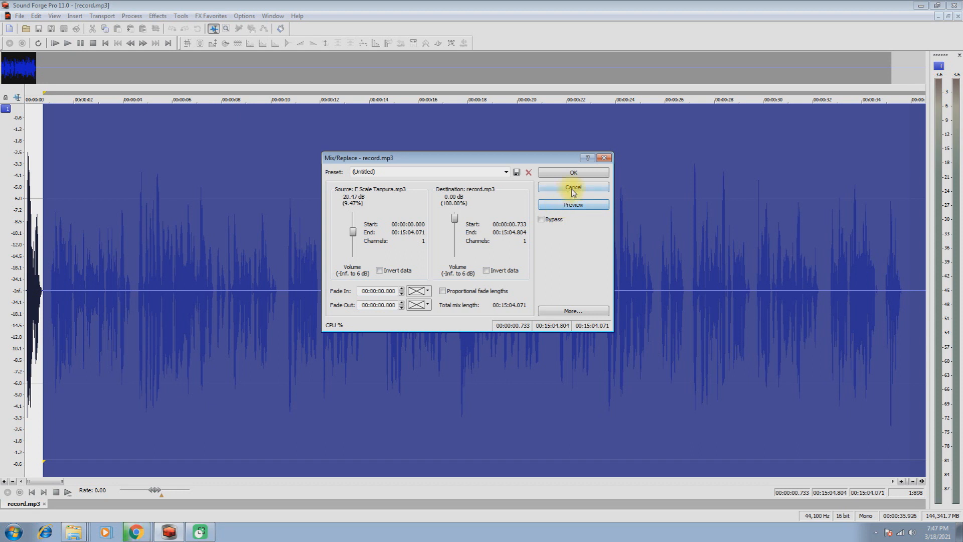
click(573, 188)
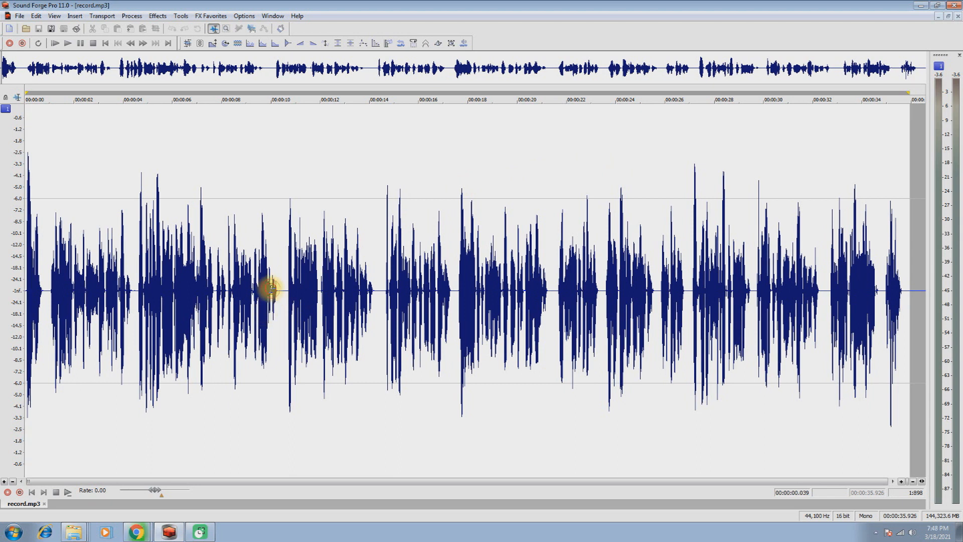
Step: Select the whole recording, open the Reverb effect for it and preview the Rich hall reverberation
double_click(361, 319)
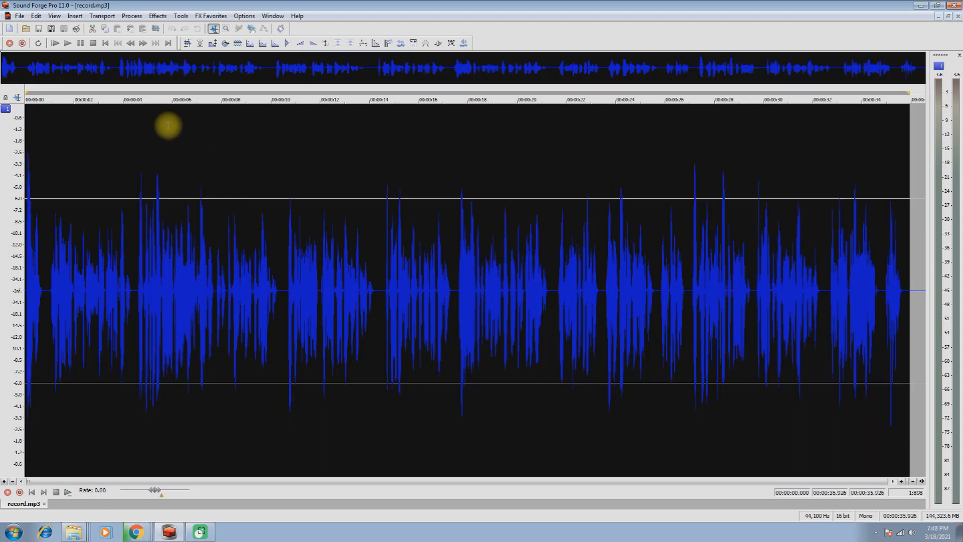
click(157, 16)
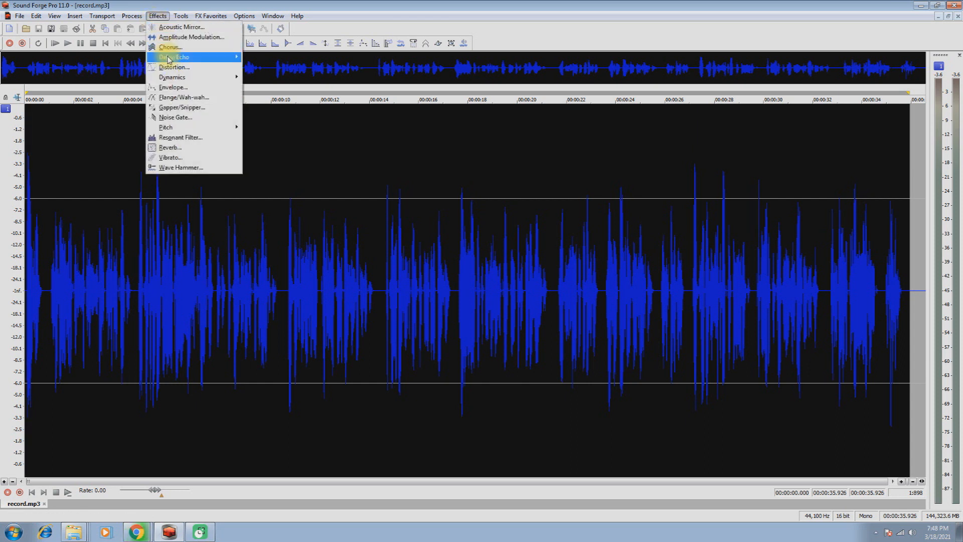
mouse_move(169, 58)
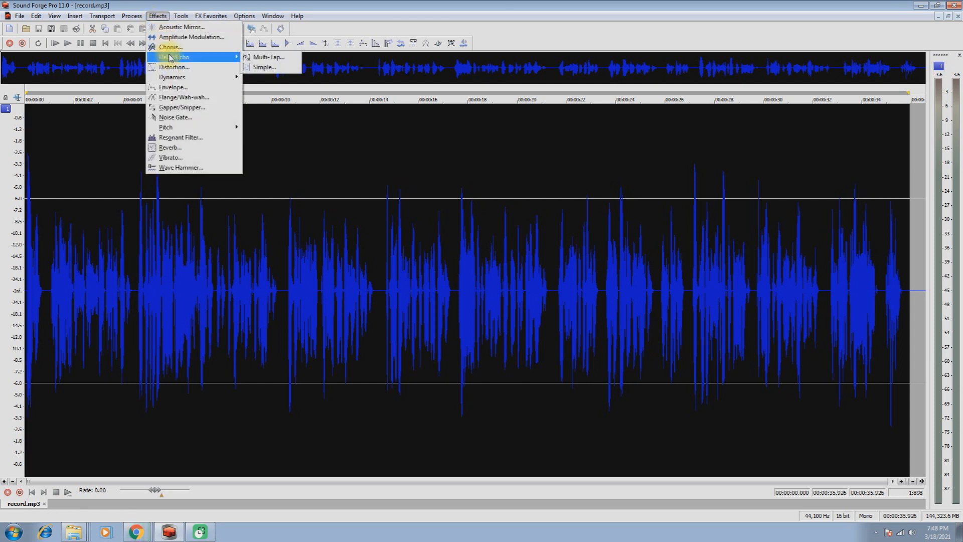
click(175, 149)
click(554, 206)
click(555, 205)
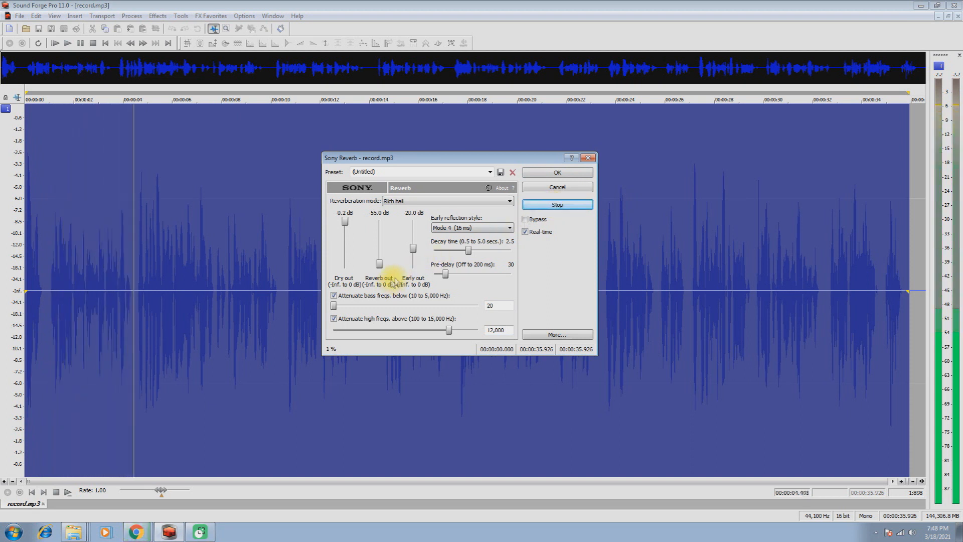
Step: Set the reverb's Early out to -26.0 dB and Reverb out to -47.0 dB, and preview the sound
drag(414, 248, 414, 250)
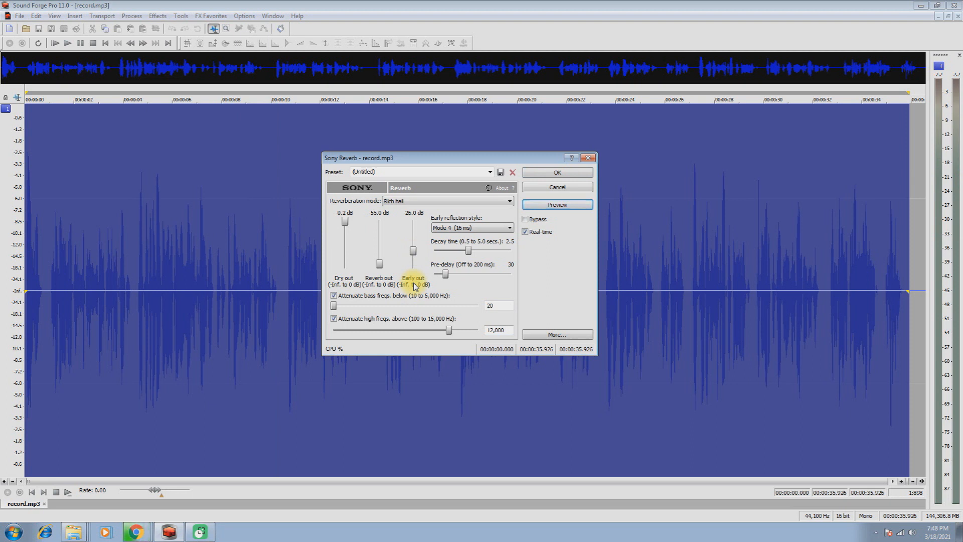
click(380, 265)
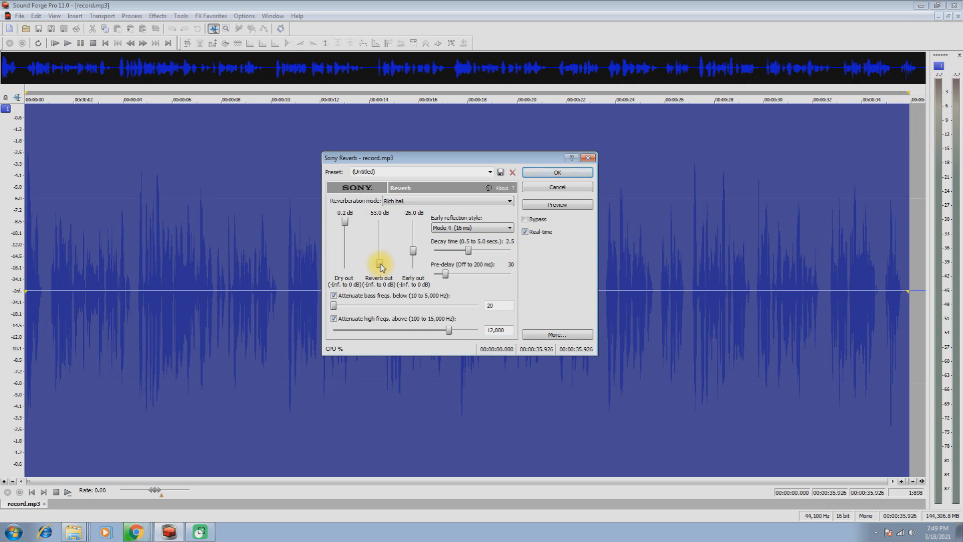
click(552, 205)
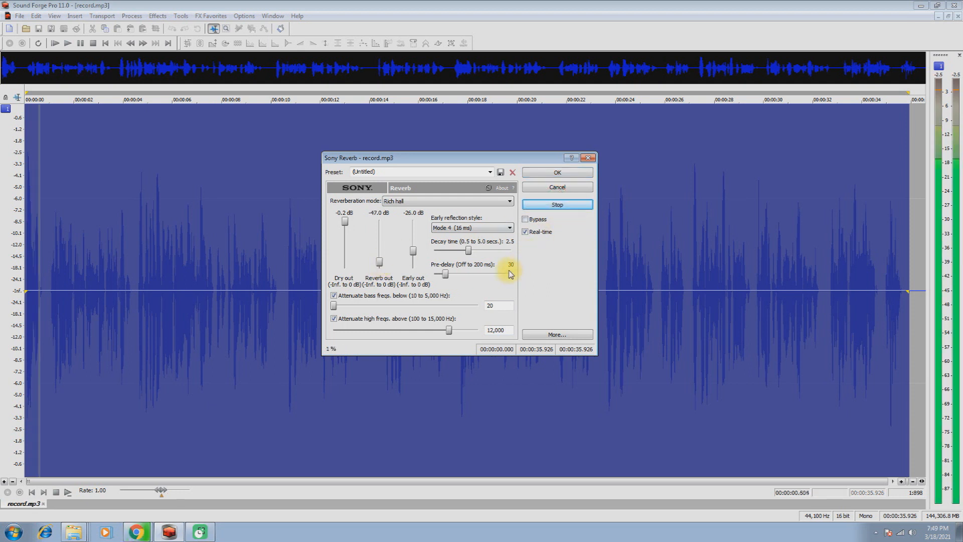
click(551, 206)
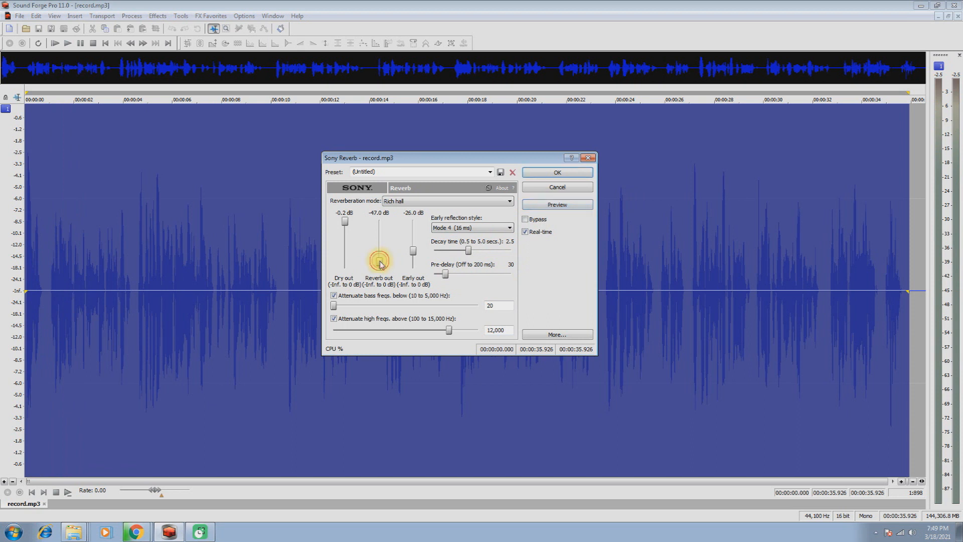
Step: Preview the reverb with Reverb out at -65.2 dB and at -55.0 dB, and apply it at -55.0 dB
click(551, 206)
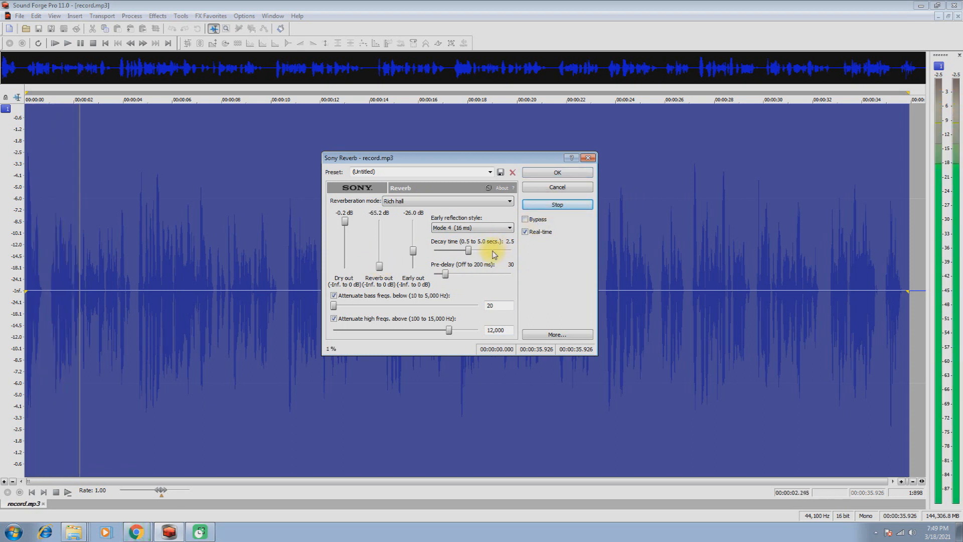
click(557, 206)
click(556, 206)
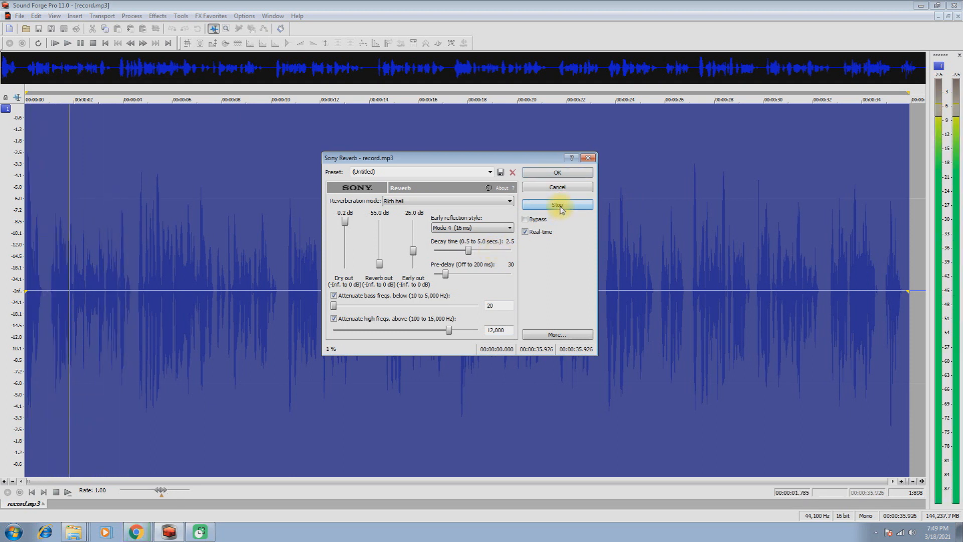
click(560, 208)
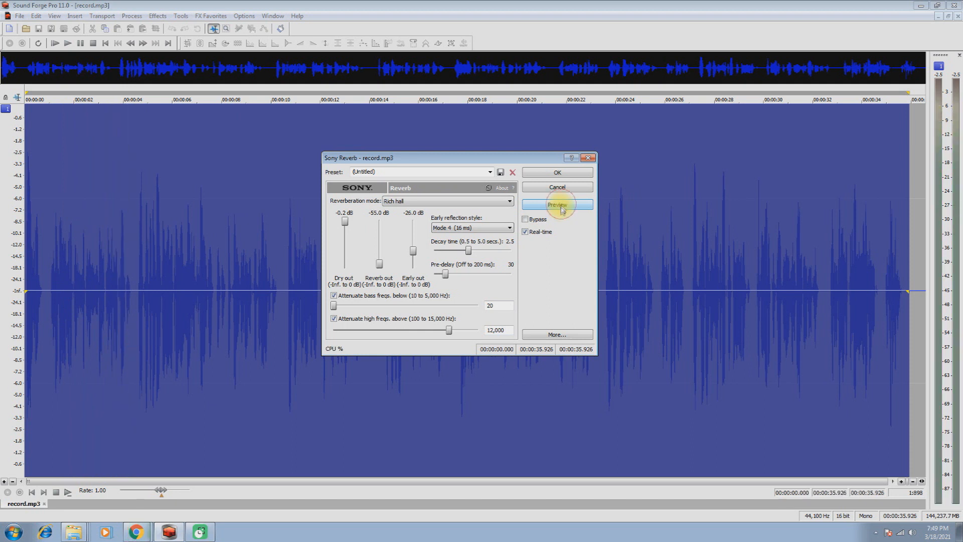
click(571, 175)
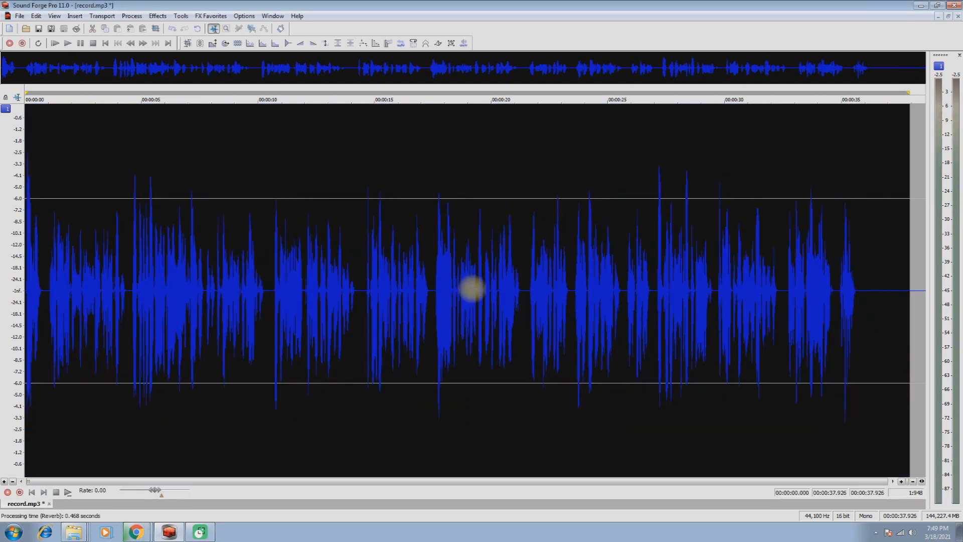
Step: Open the Simple Delay effect for the whole recording, set Dry out to -3.4 dB and Delay out to -38.3 dB, and preview the sound
click(158, 16)
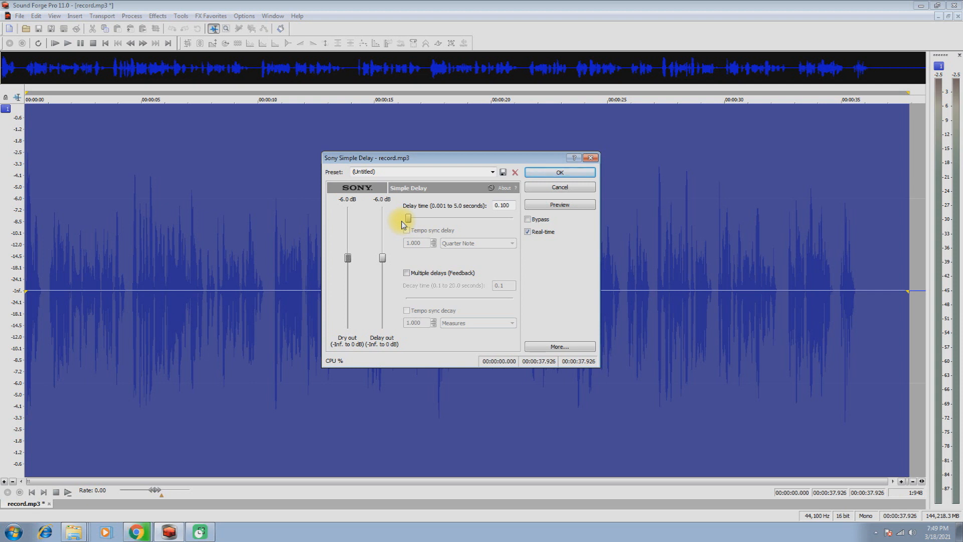
drag(347, 258, 348, 251)
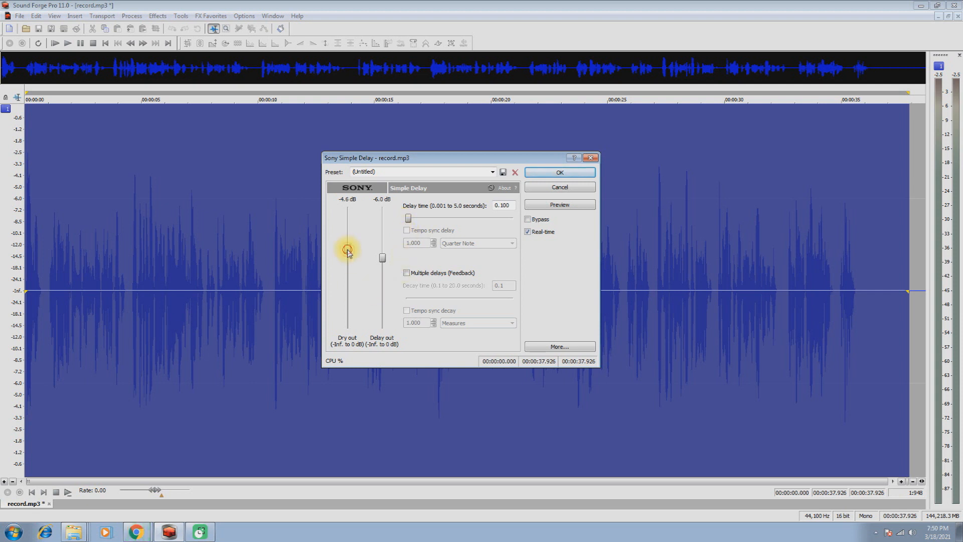
click(556, 205)
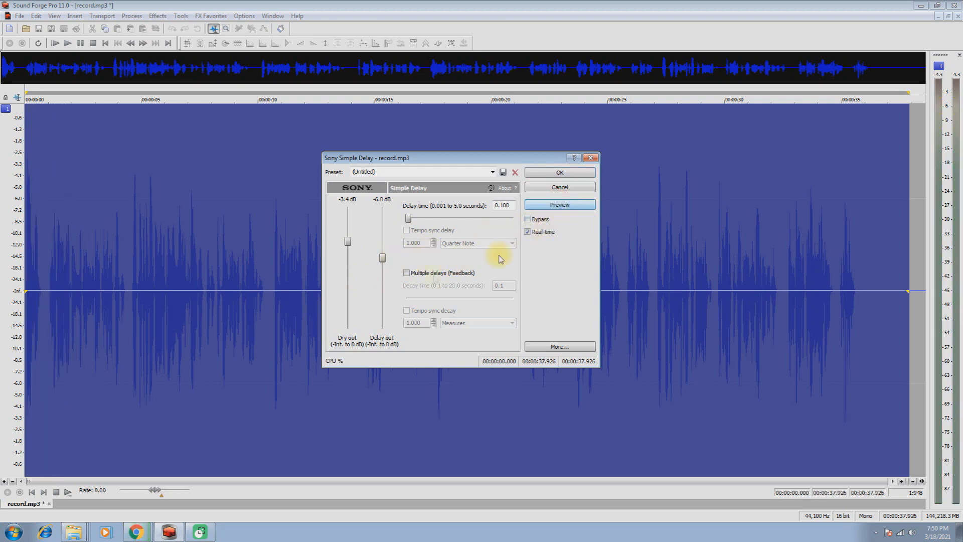
drag(385, 261, 386, 269)
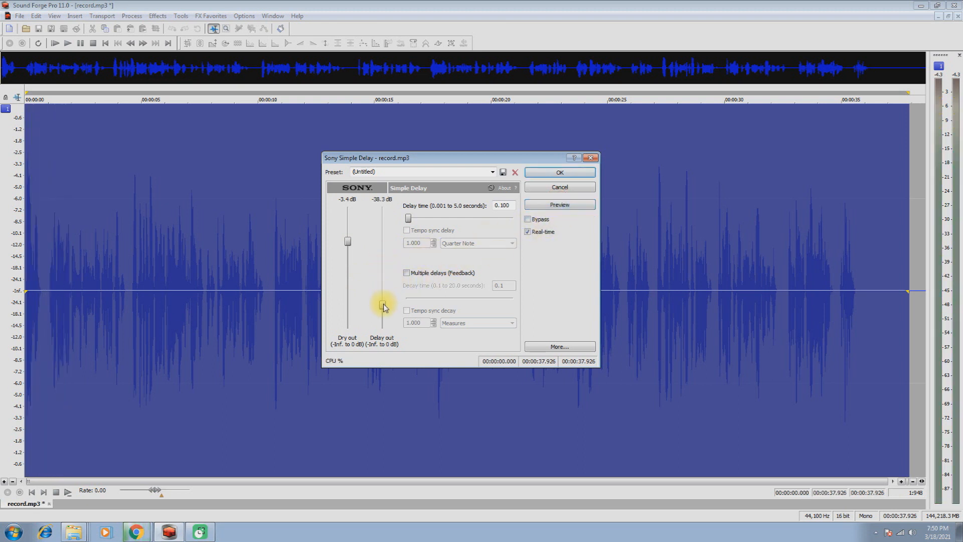
click(557, 206)
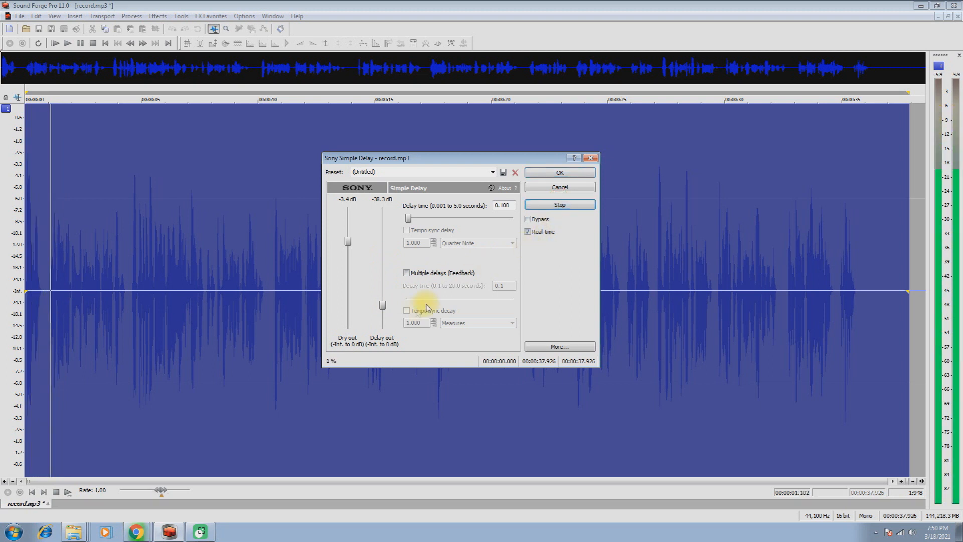
Step: Set Delay out to -34.2 dB and the delay time to 0.329 seconds, apply the delay, and play the processed recording
drag(383, 307, 382, 301)
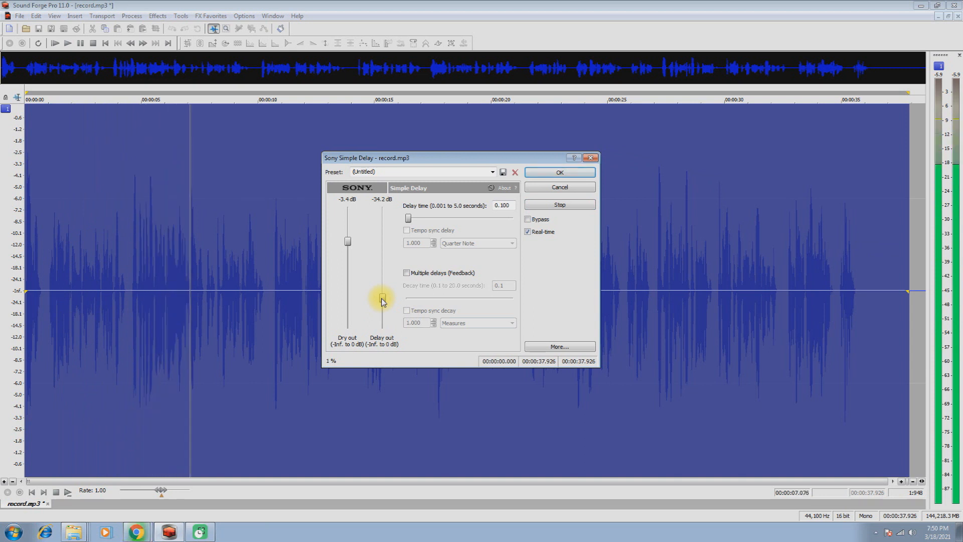
drag(409, 219, 416, 220)
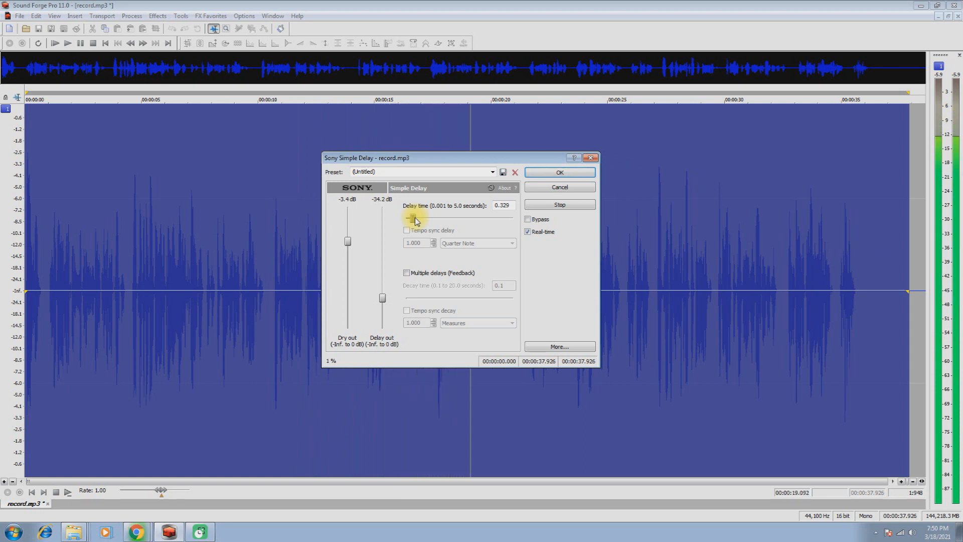
click(554, 205)
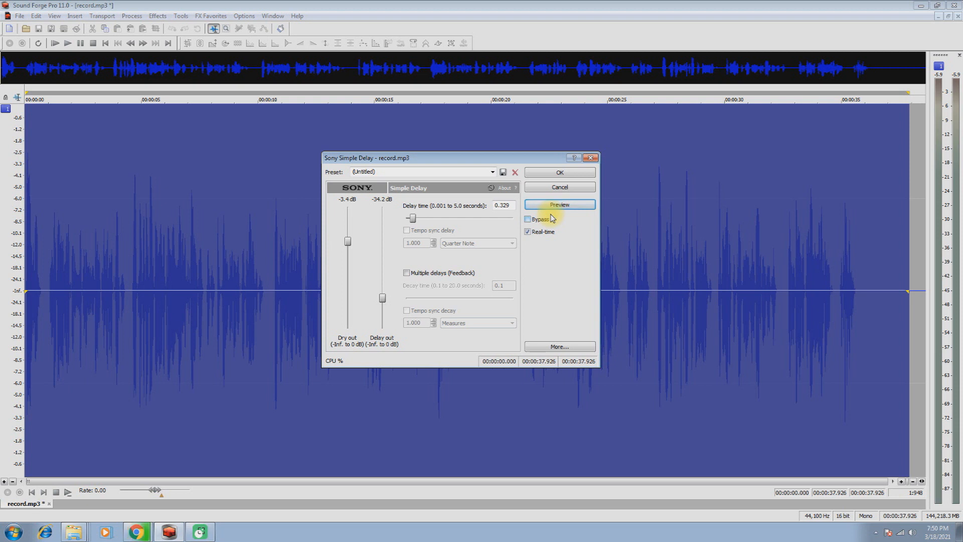
click(558, 173)
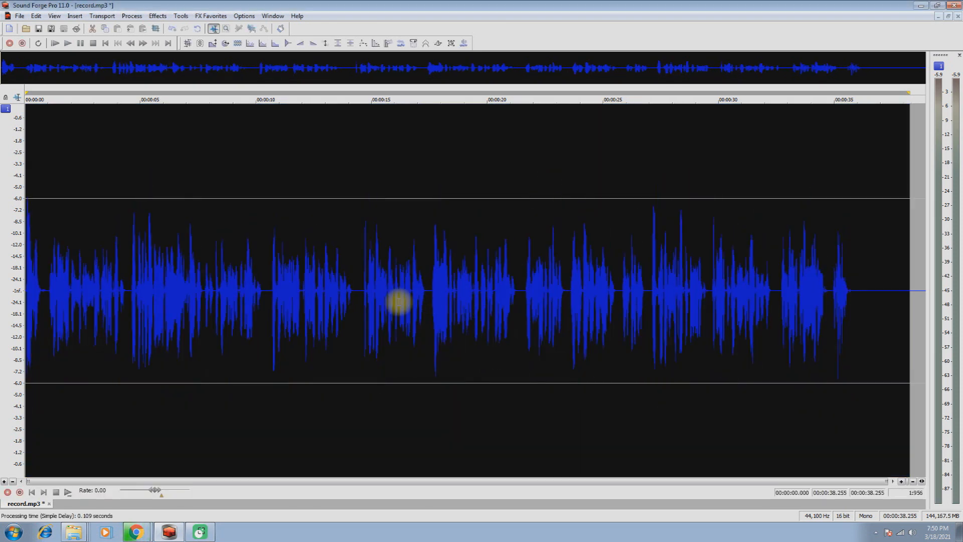
key(space)
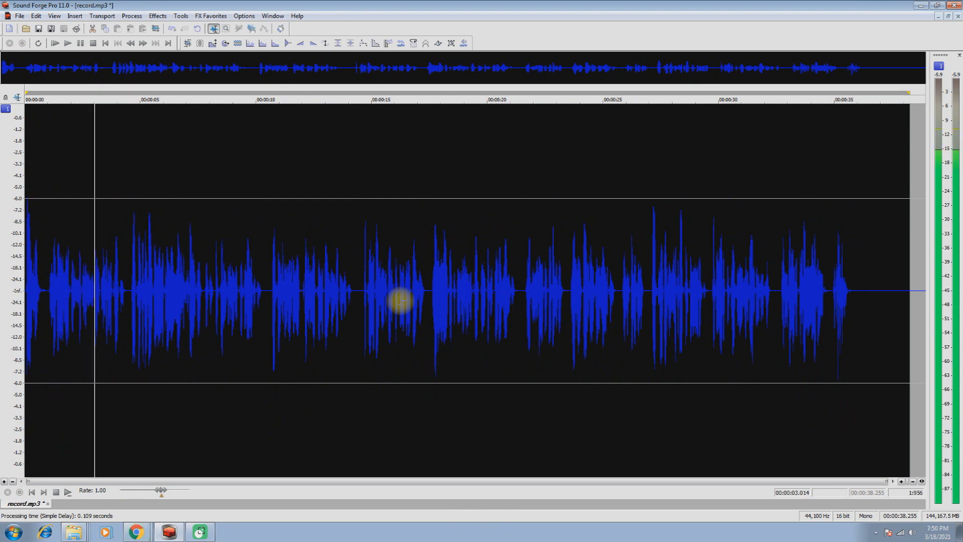
key(space)
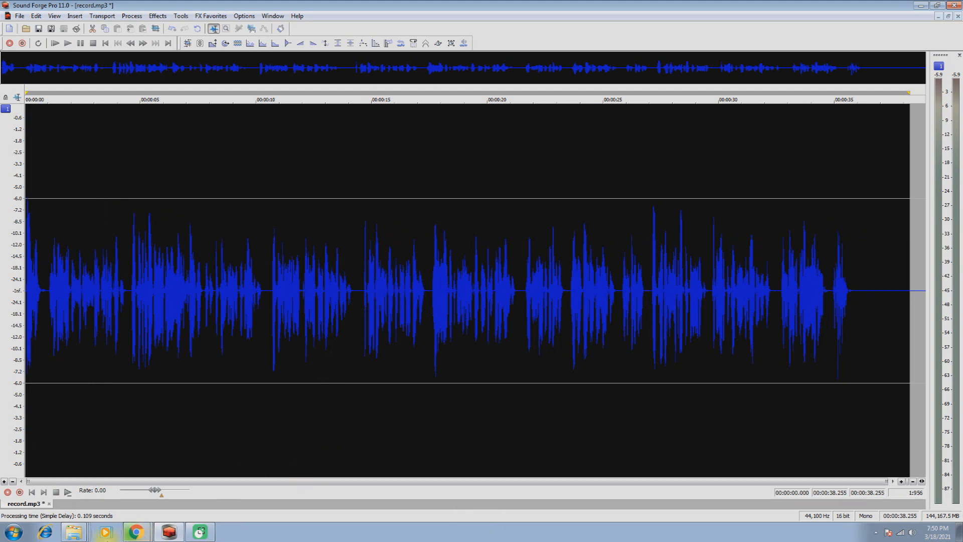
Step: Mix E Scale Tanpura into the recording from 00:00:00.802, previewing it at a source volume of -25.90 dB and then lowering it slightly
click(74, 531)
click(55, 508)
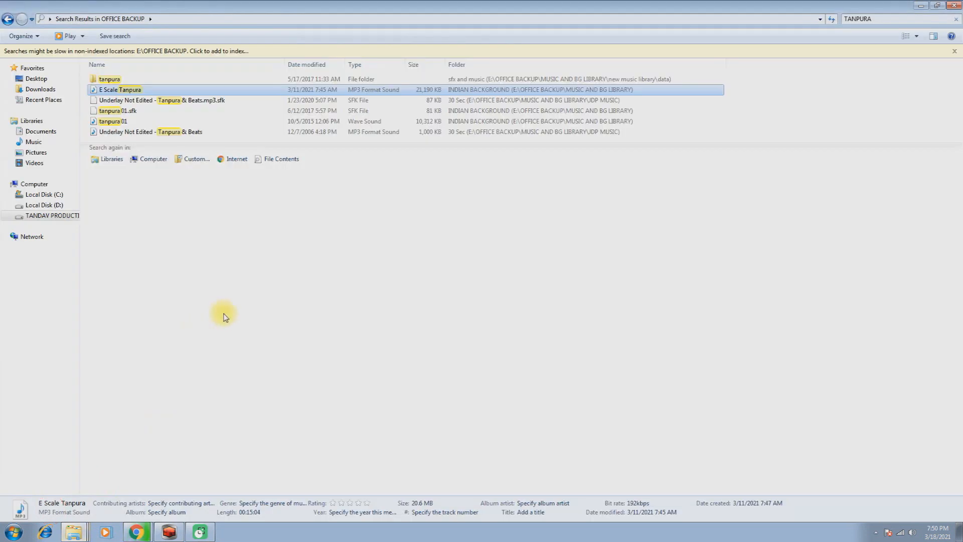
mouse_move(107, 92)
mouse_down()
mouse_move(168, 524)
mouse_move(65, 323)
mouse_move(44, 320)
mouse_up()
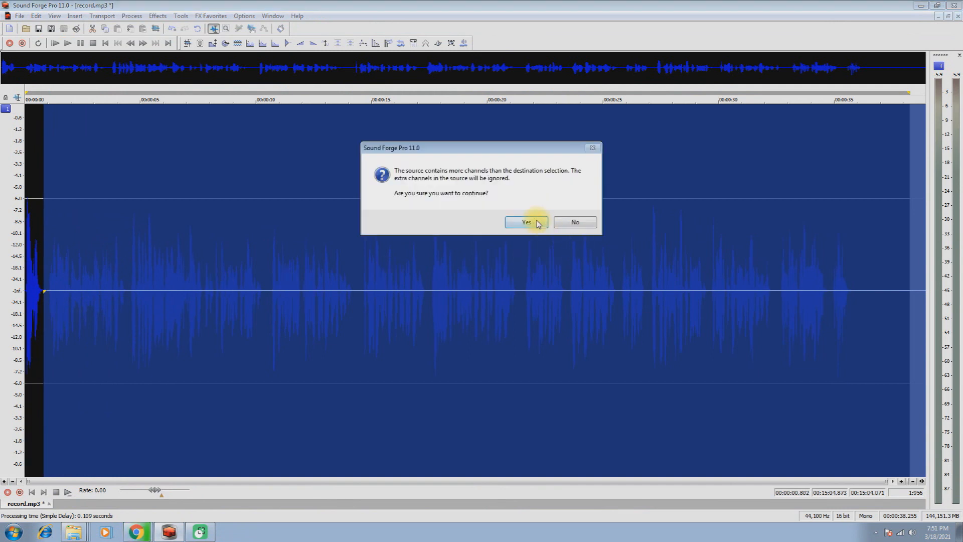
click(531, 222)
drag(357, 220, 355, 236)
click(581, 206)
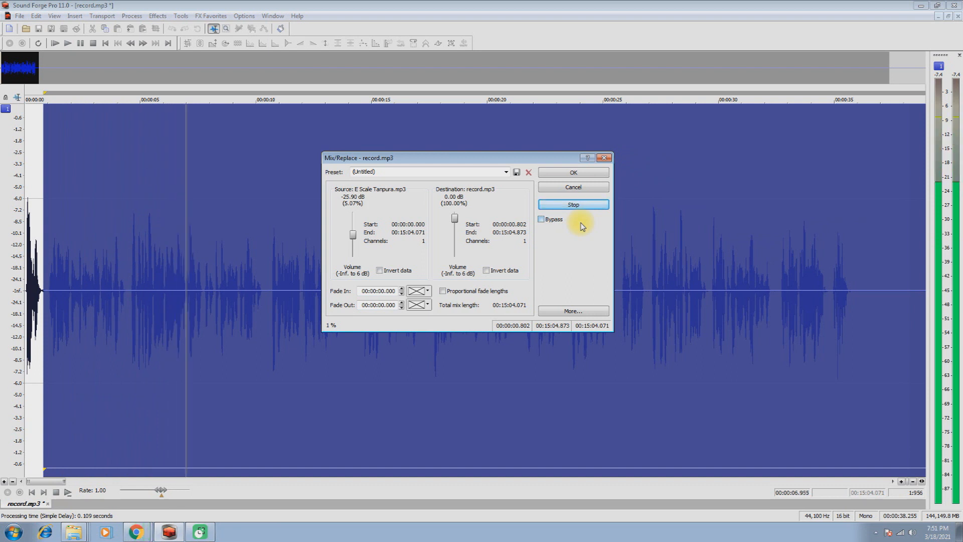
drag(354, 235, 354, 236)
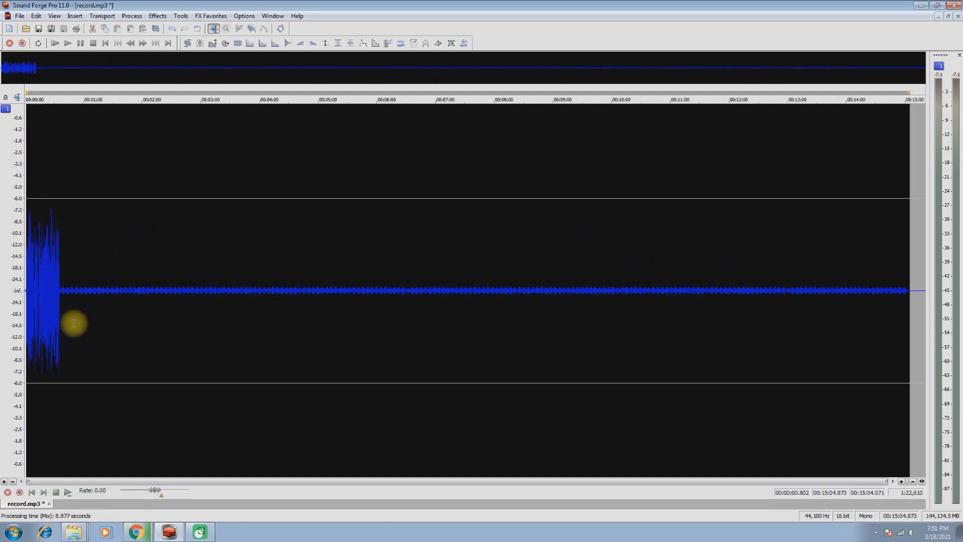
Step: Delete the tanpura-only tail from 00:00:36.401 to the end, and play the mixed recording from near its start
drag(60, 293, 371, 298)
key(Delete)
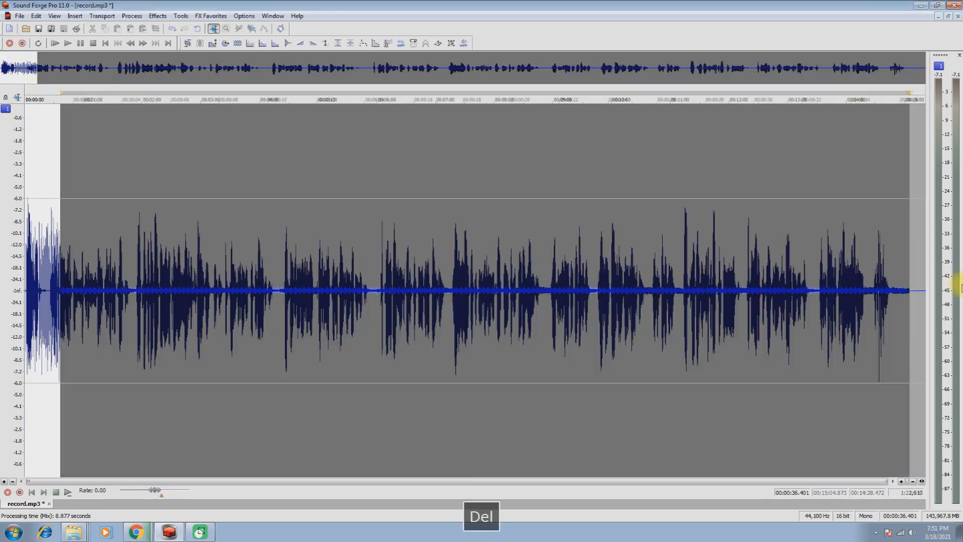
click(26, 294)
key(space)
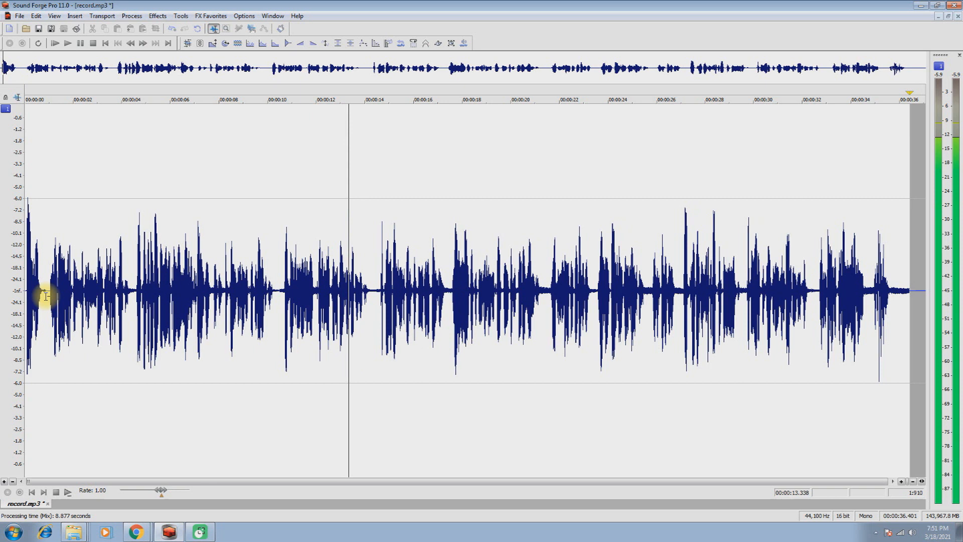
key(space)
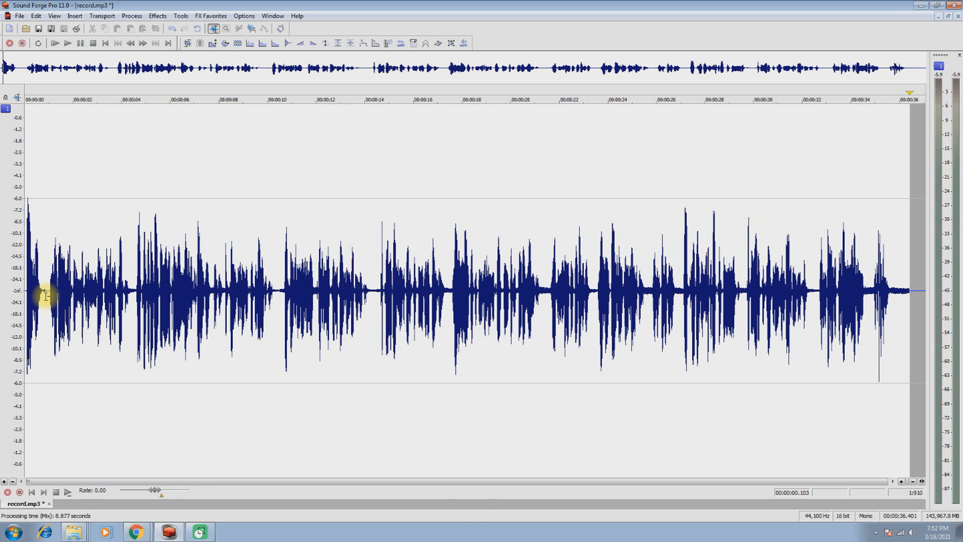